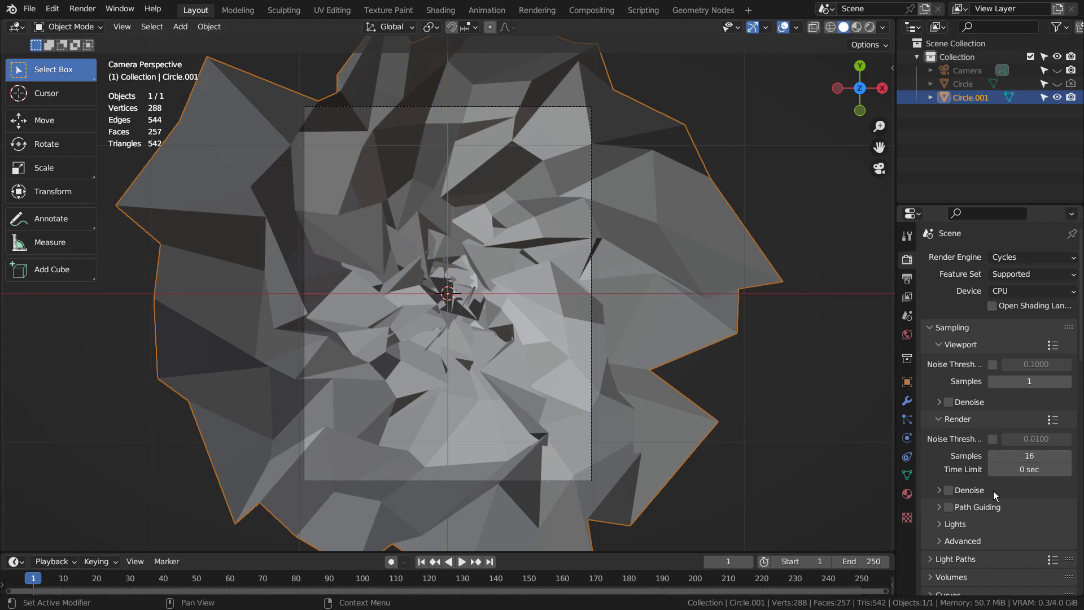
Return to the Layout workspace, review the Output and Render settings, and select the swirled Circle.001 mesh
left_click(591, 9)
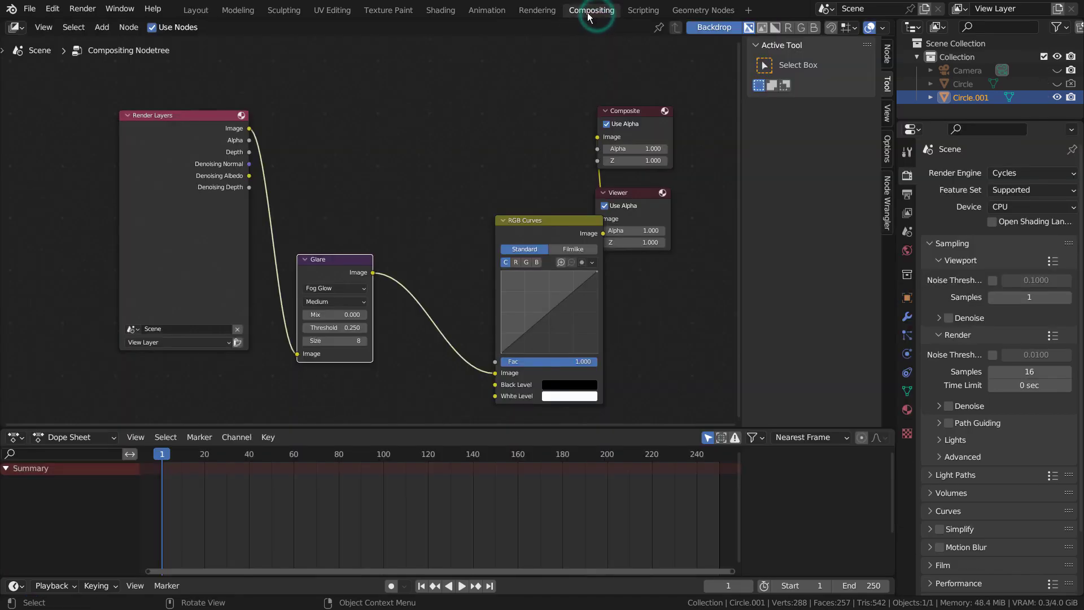
left_click(195, 10)
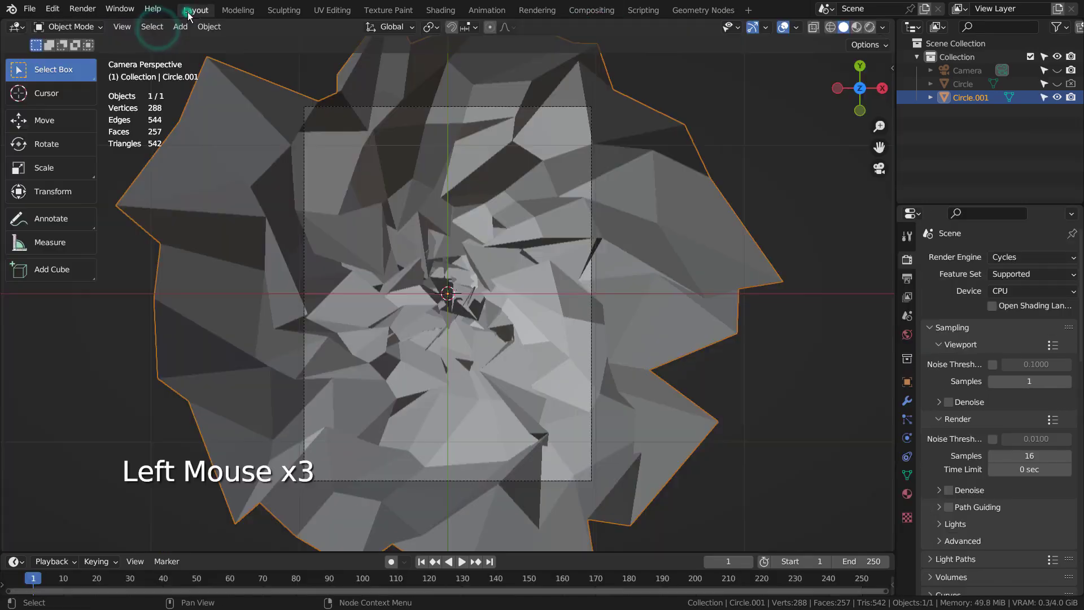
left_click(907, 278)
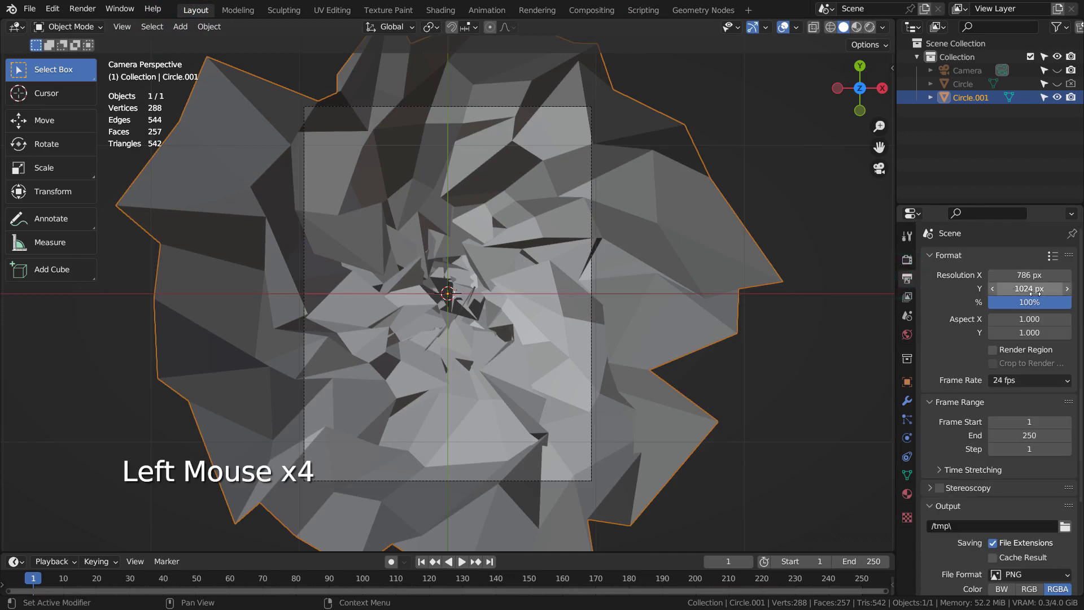
left_click(907, 260)
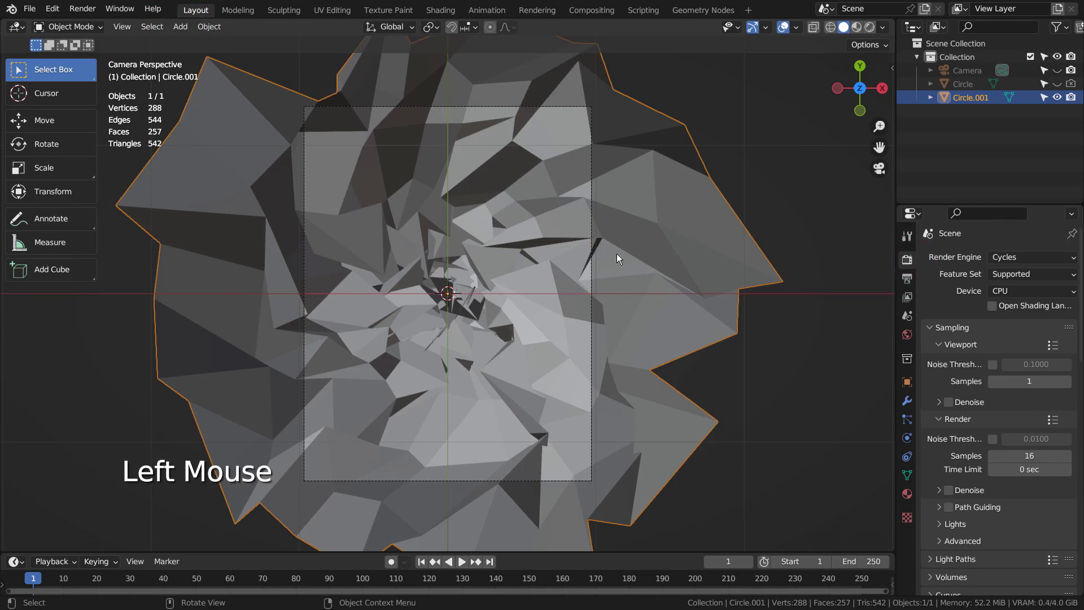
key("shift+z")
key("shift+z")
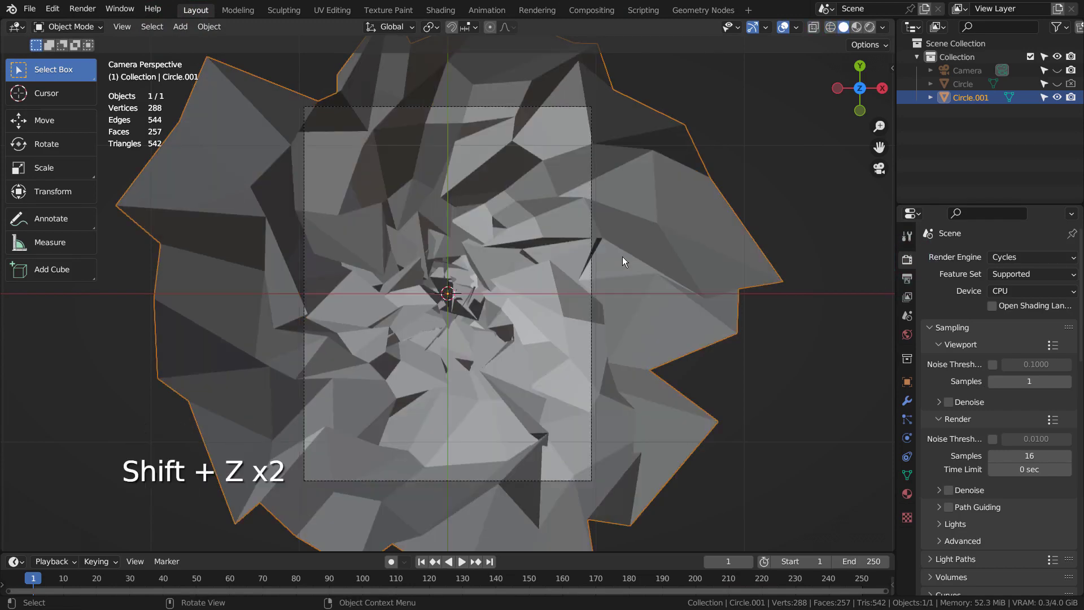
left_click(623, 259)
Hide Circle.001 and add a new 32-vertex, 1 m circle mesh at the origin
key("h")
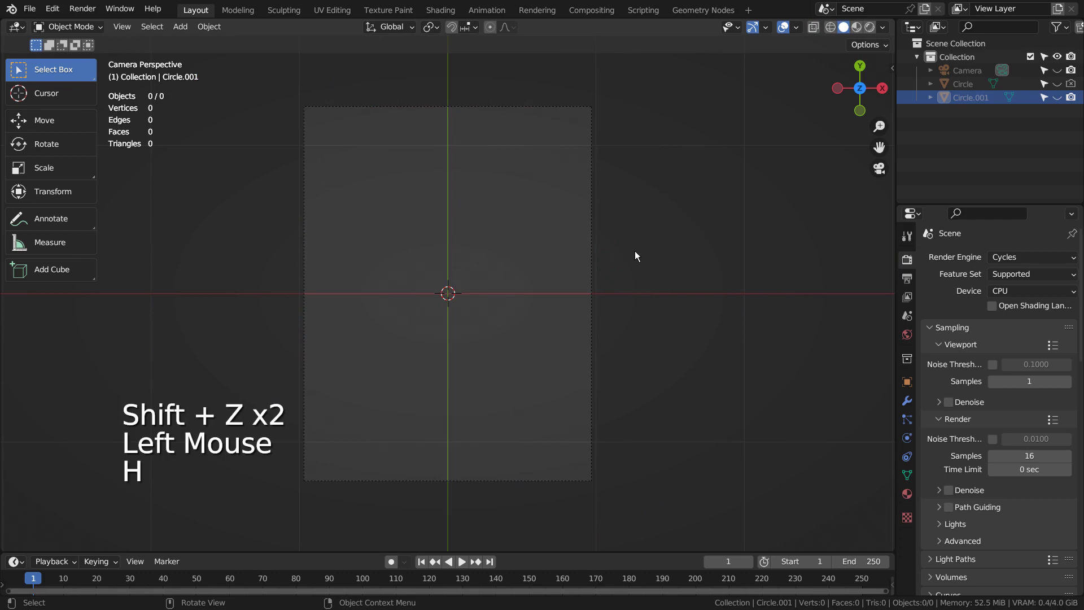
middle_click(635, 251)
key("shift+a")
mouse_move(548, 265)
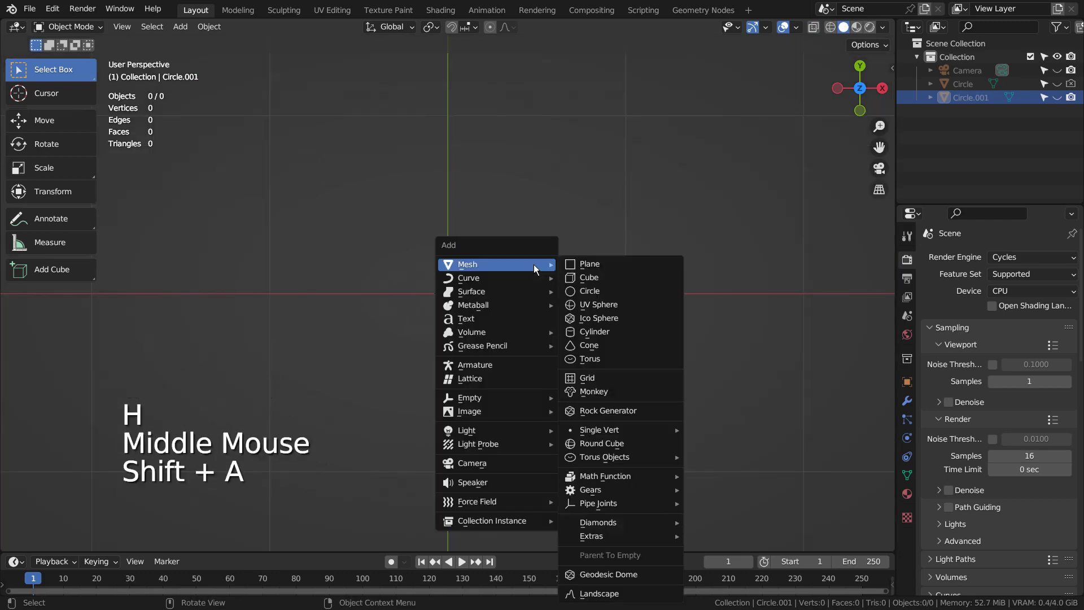
left_click(633, 294)
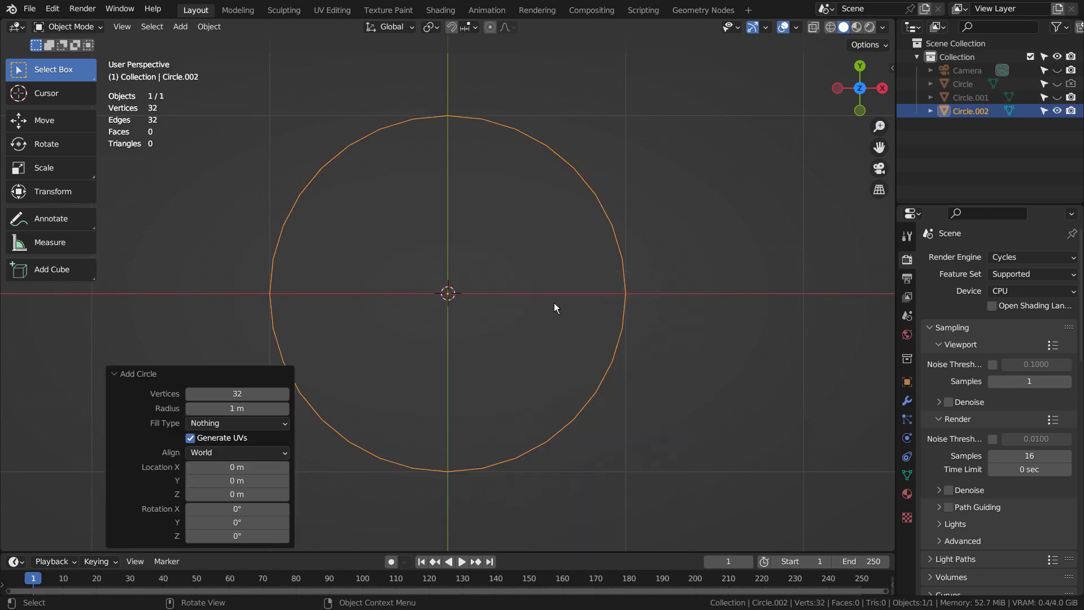
In Edit Mode, fill the circle with a face and inset it twice
key("Tab")
key("f")
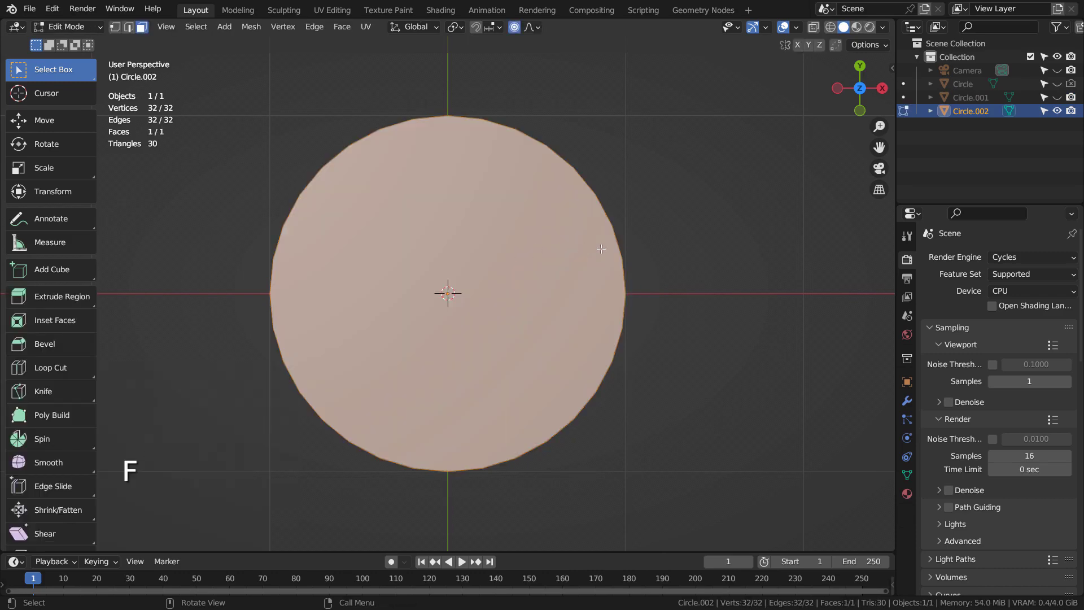
key("i")
left_click(584, 248)
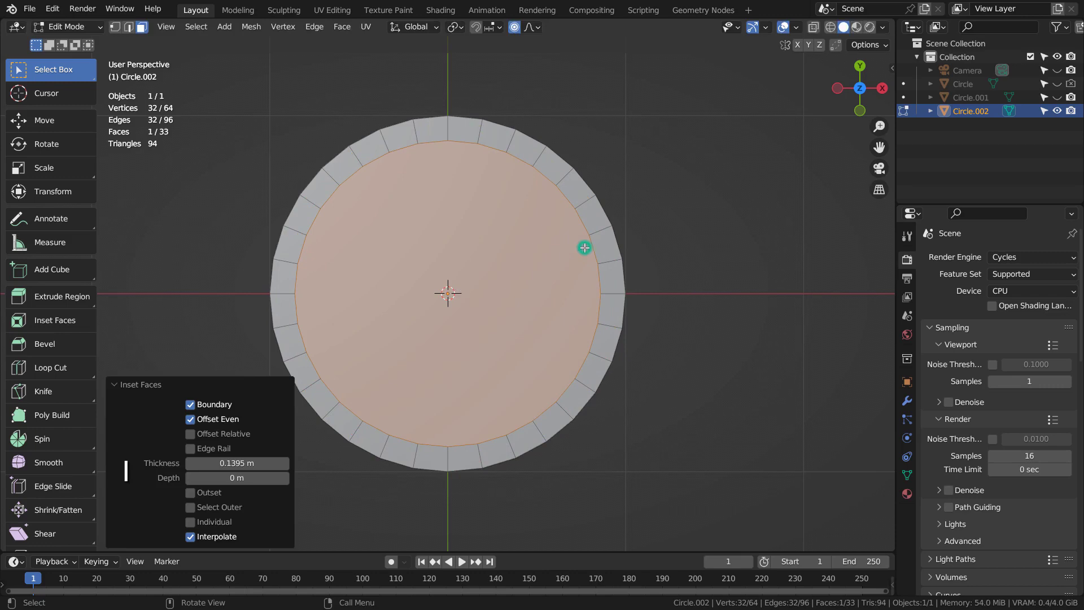
key("i")
left_click(557, 251)
Add four more concentric inset rings, ending with a tiny centre face
key("i")
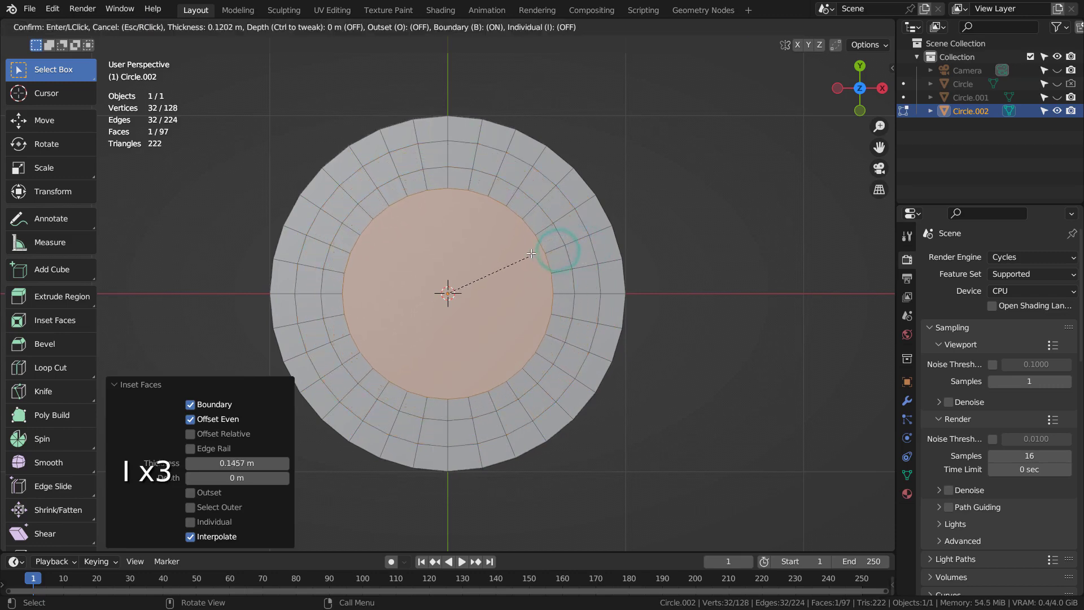
left_click(528, 252)
key("i")
left_click(501, 261)
key("i")
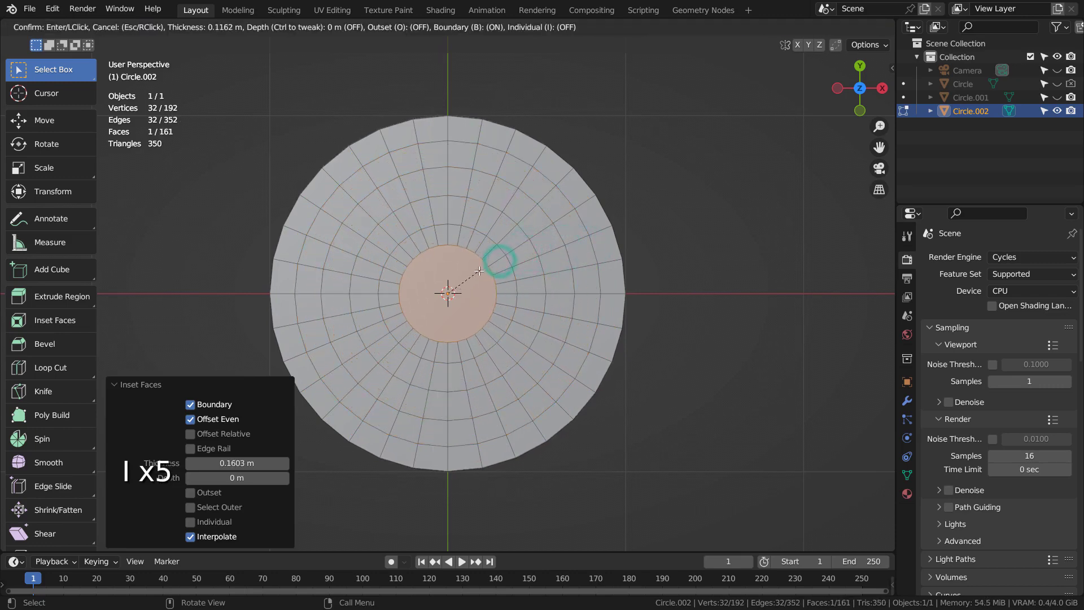
left_click(477, 271)
key("i")
left_click(455, 289)
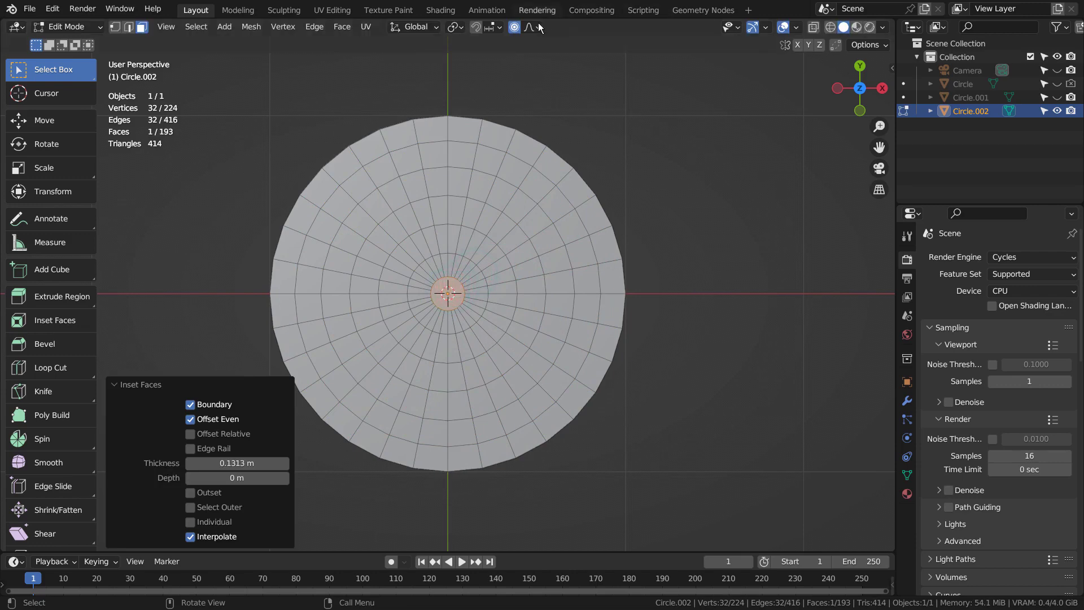
With proportional editing on, rotate the centre face about 69.8° to swirl the rings
left_click(514, 28)
left_click(513, 28)
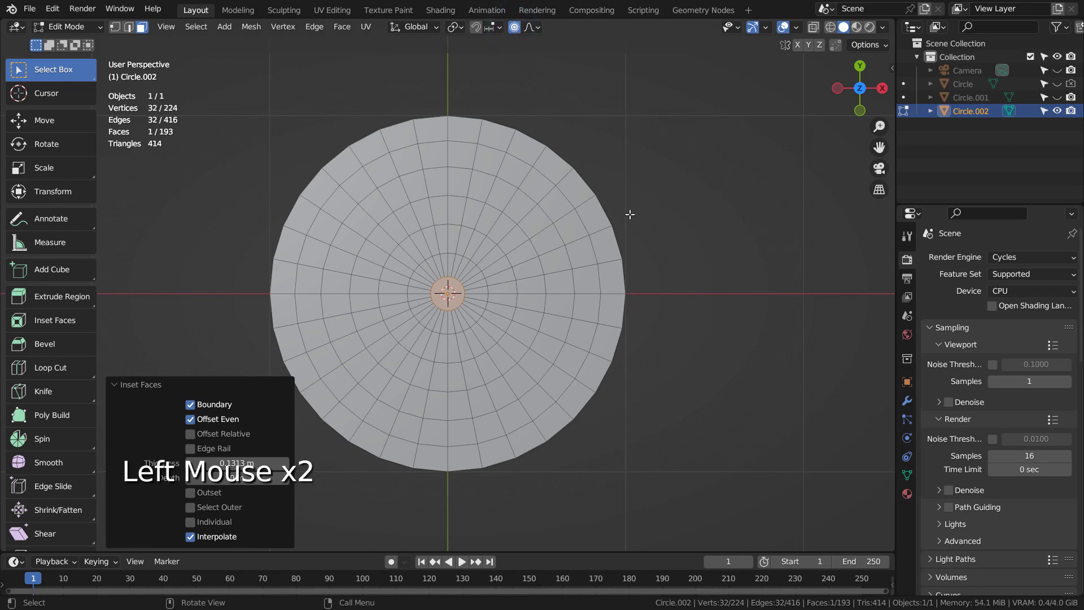
key("r")
left_click(640, 241)
key("r")
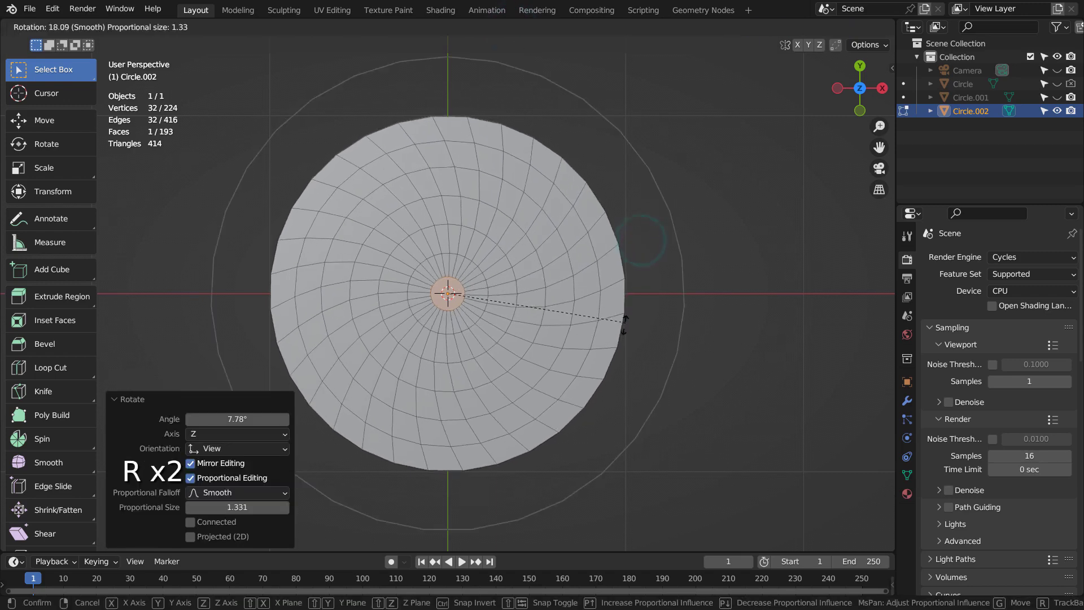
left_click(508, 401)
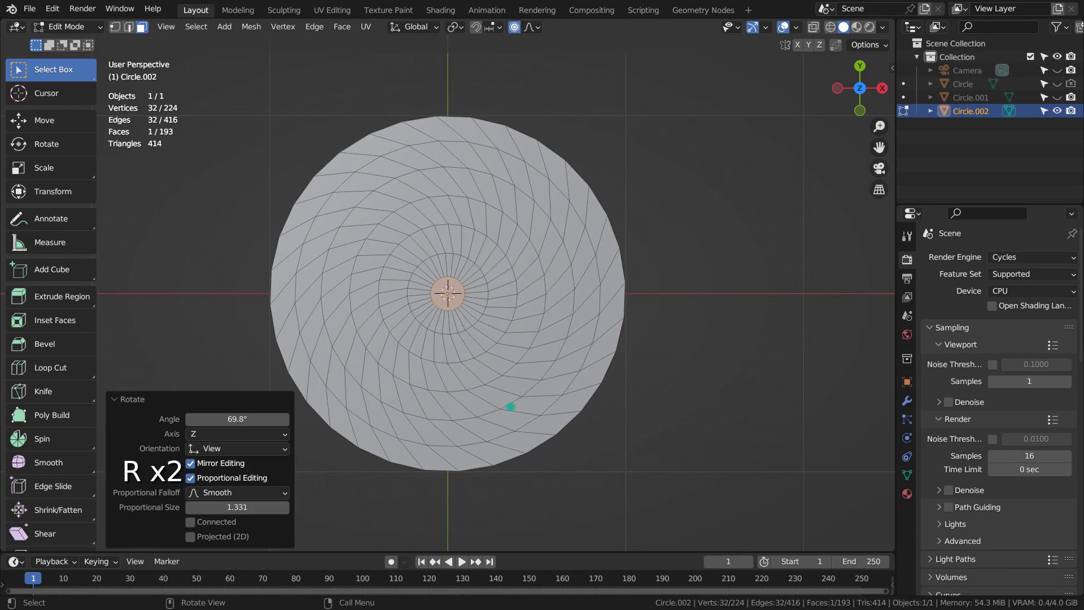
Pull the centre face down 2.8059 m along Z into a deep funnel
middle_click_drag(508, 402, 597, 254)
scroll(598, 253, "down", 2)
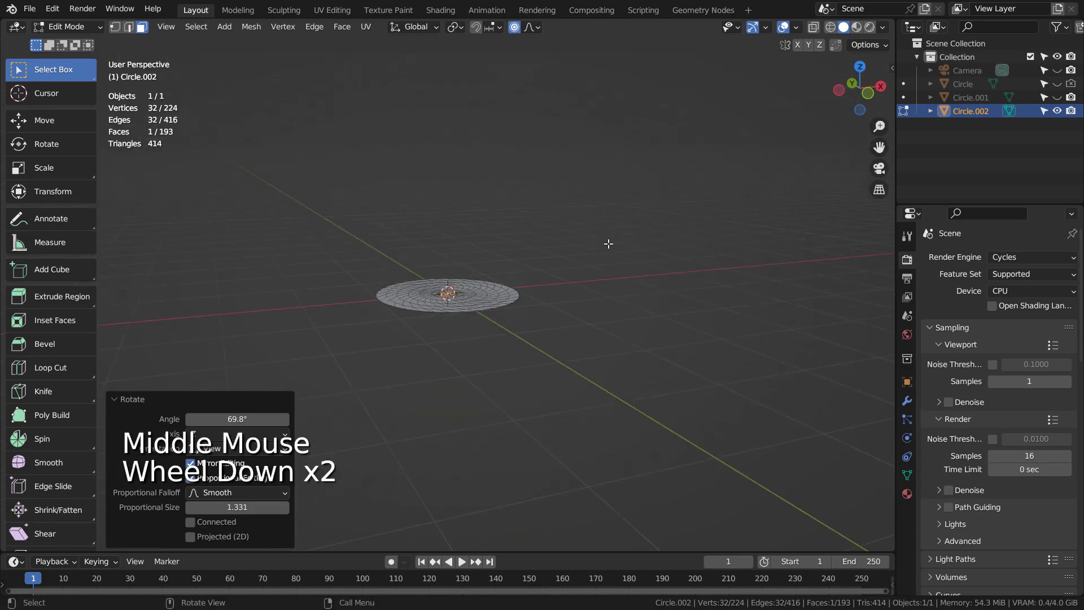
key("g")
key("z")
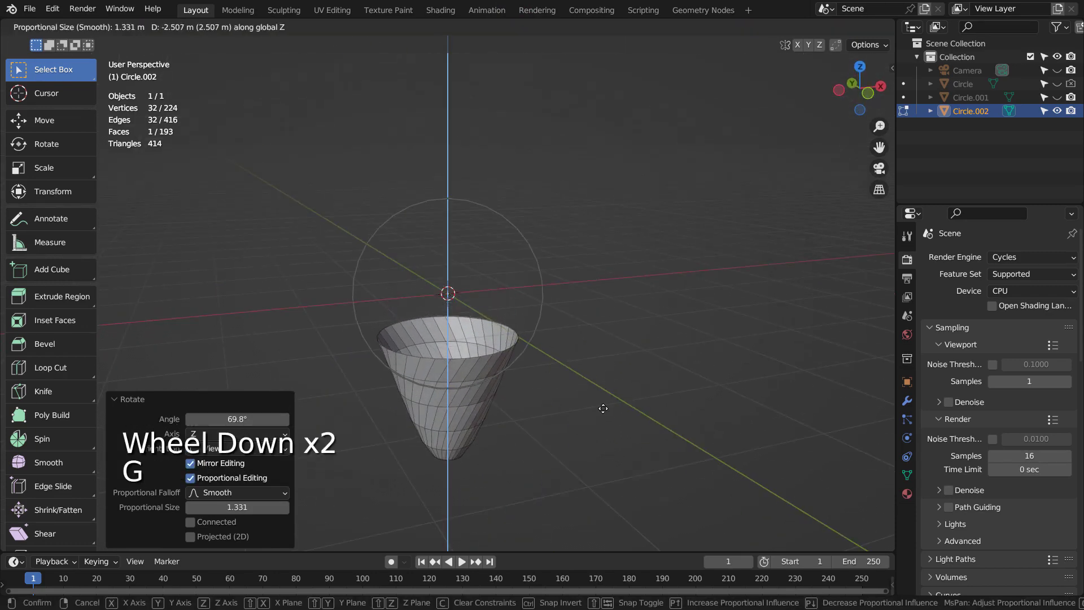
left_click(600, 425)
middle_click_drag(718, 176, 704, 296)
Select the whole mesh and apply Randomize to jitter its vertices
key("a")
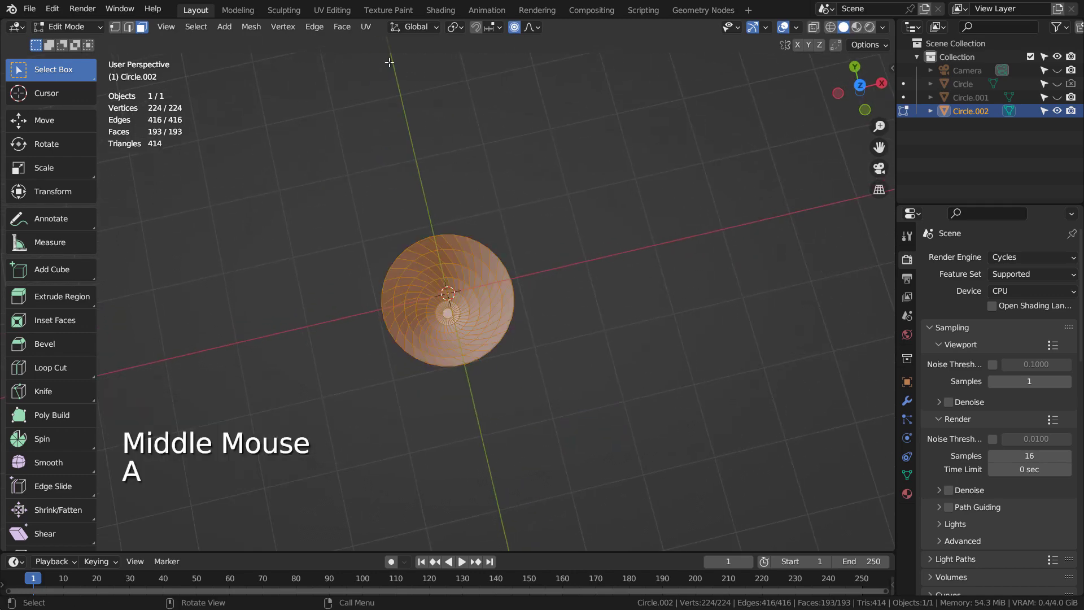
left_click(247, 27)
mouse_move(256, 43)
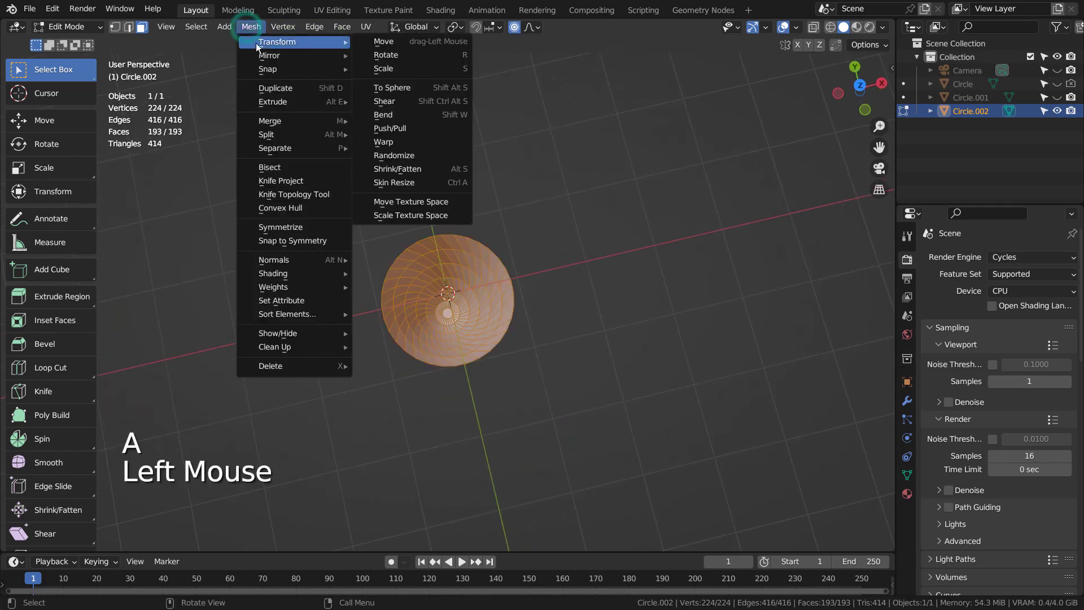
left_click(435, 155)
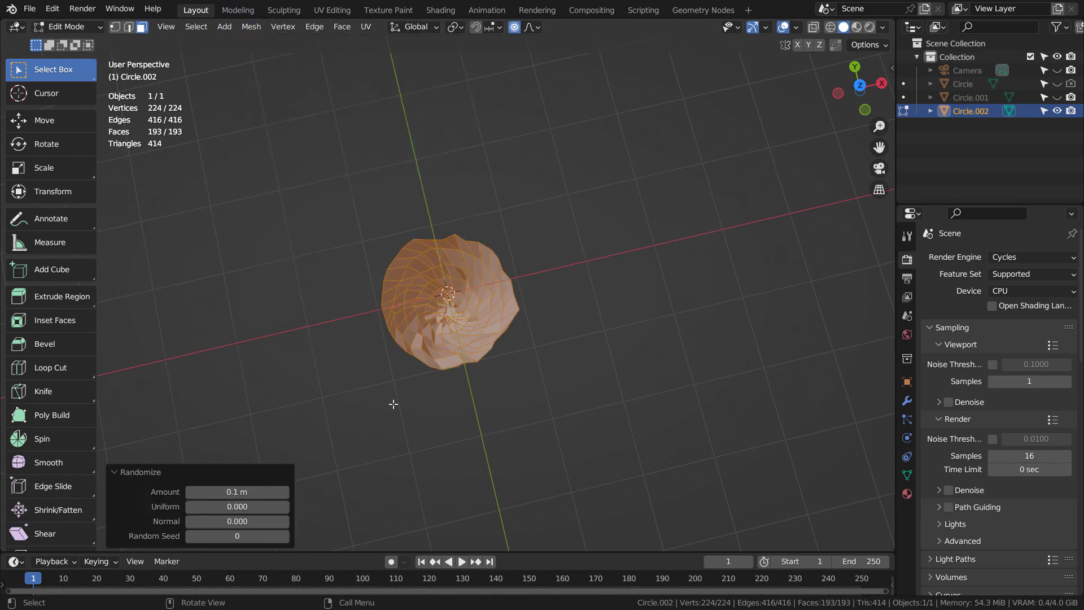
Set the Randomize amount to 0.26 m and check the result through the camera
key("KP_0")
scroll(398, 401, "up", 2)
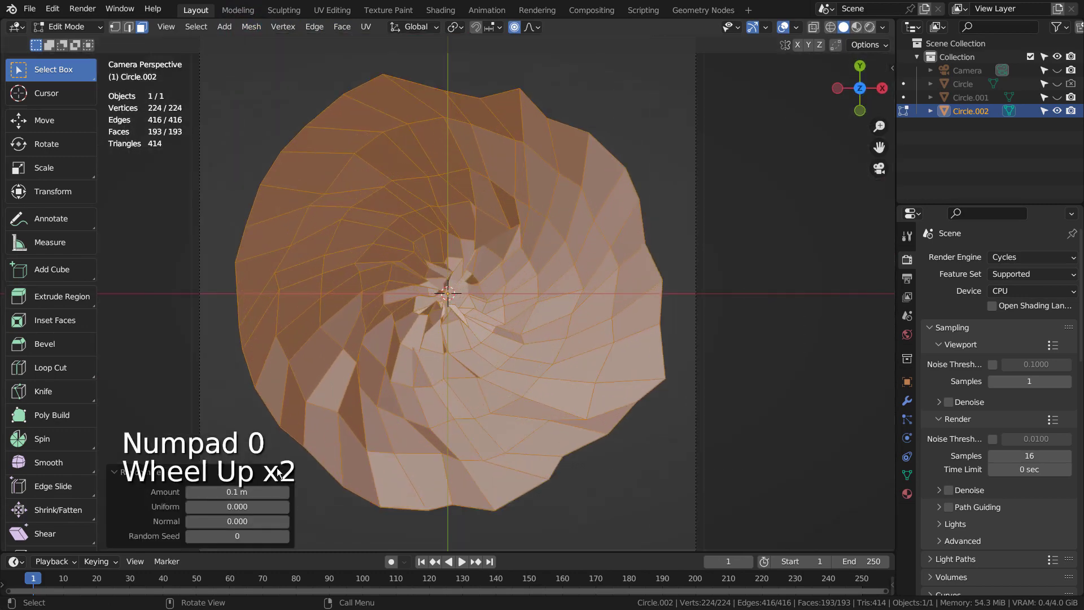
left_click(231, 500)
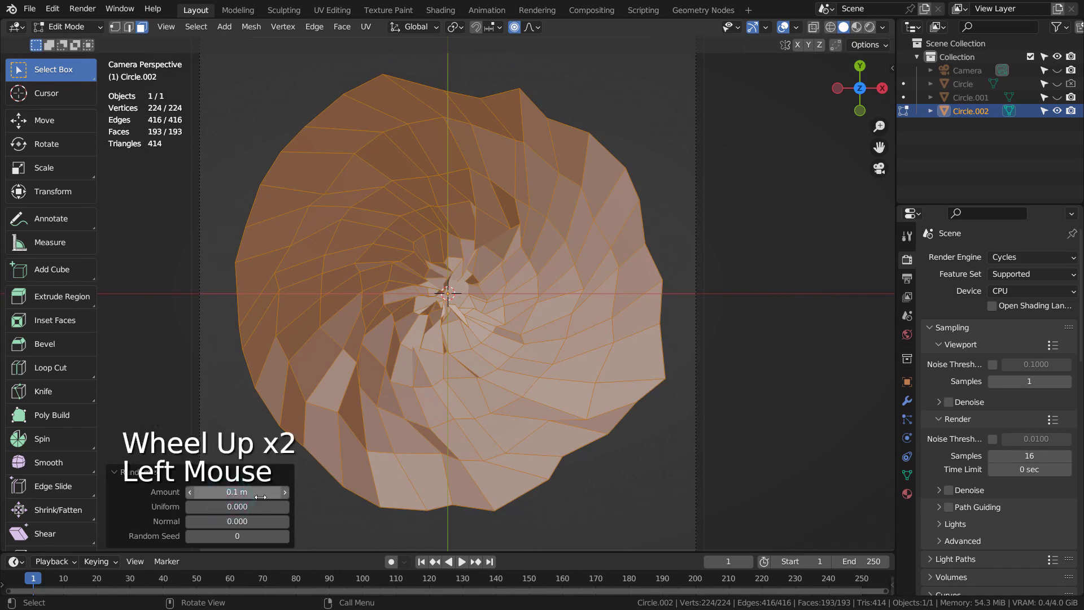
mouse_move(260, 497)
left_mouse_down()
mouse_move(309, 496)
mouse_move(233, 496)
mouse_move(352, 496)
mouse_move(246, 487)
left_mouse_up()
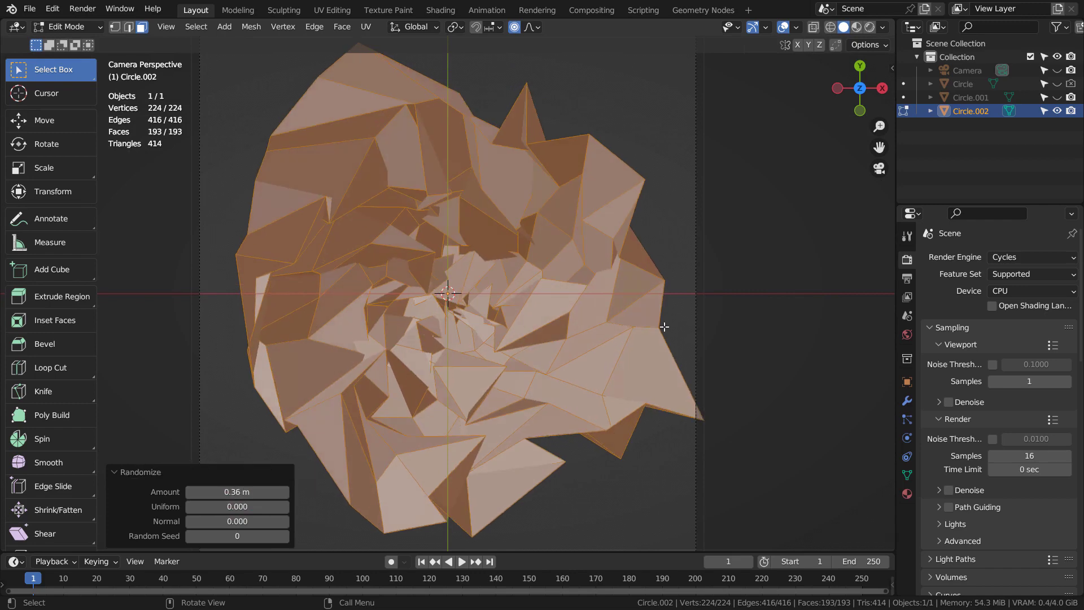
left_click(905, 338)
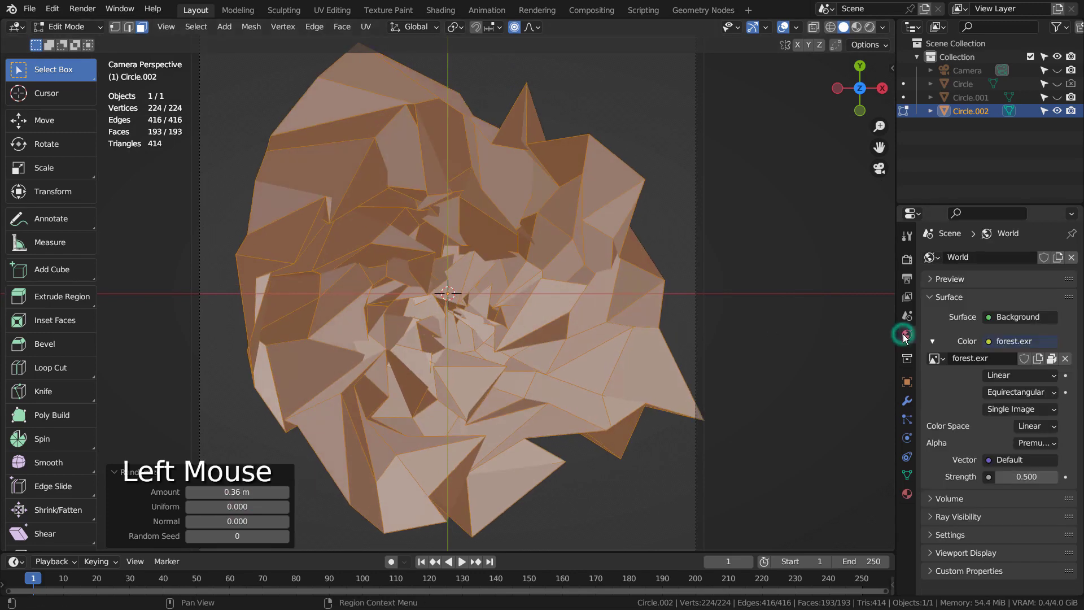
double_click(244, 492)
type("0.26")
key("Return")
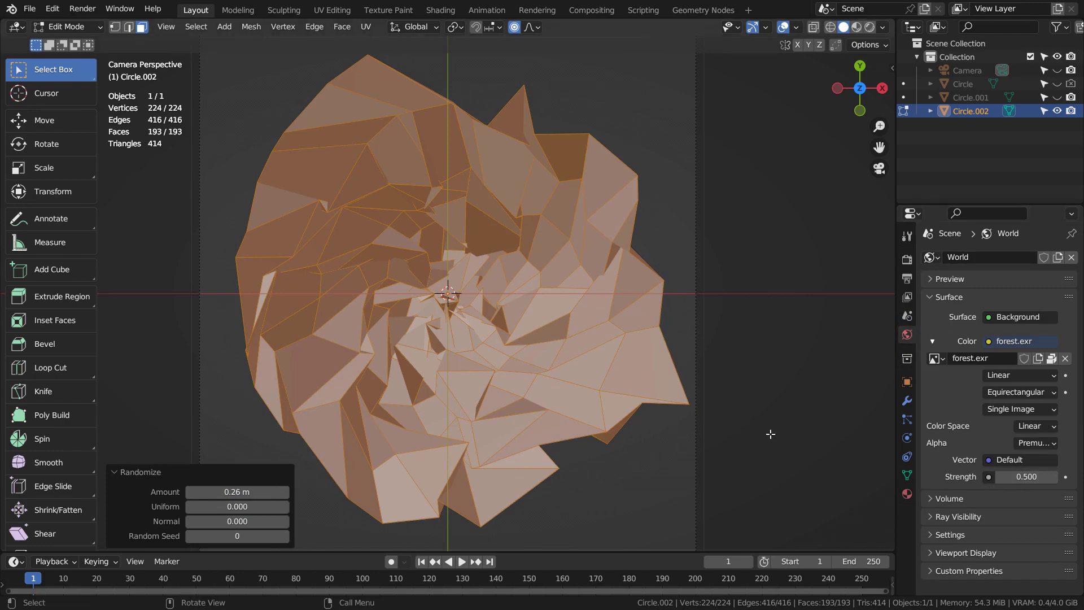
middle_click_drag(587, 439, 575, 405)
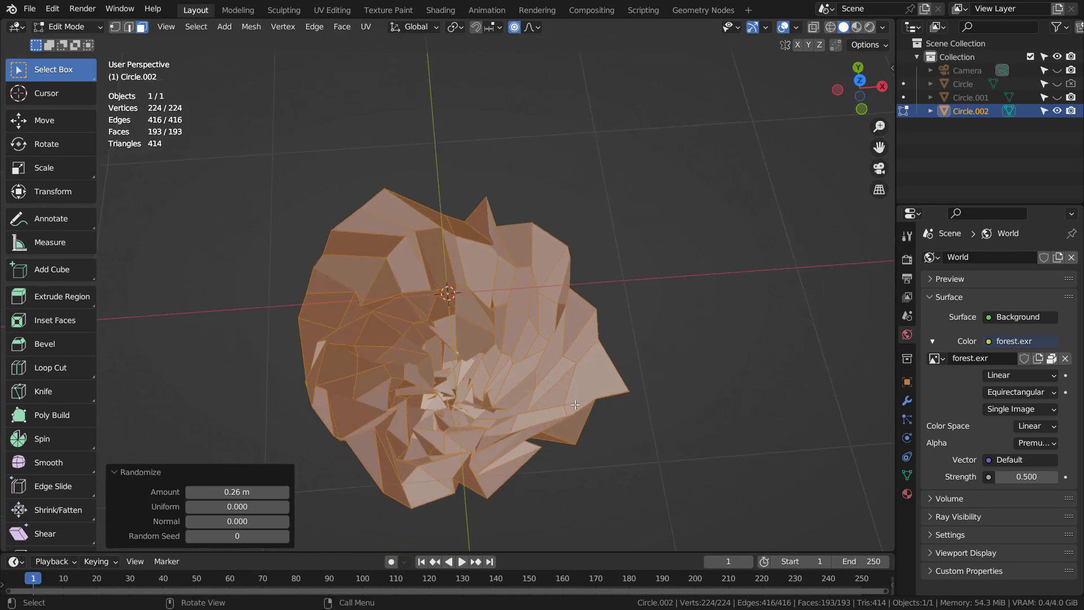
key("KP_0")
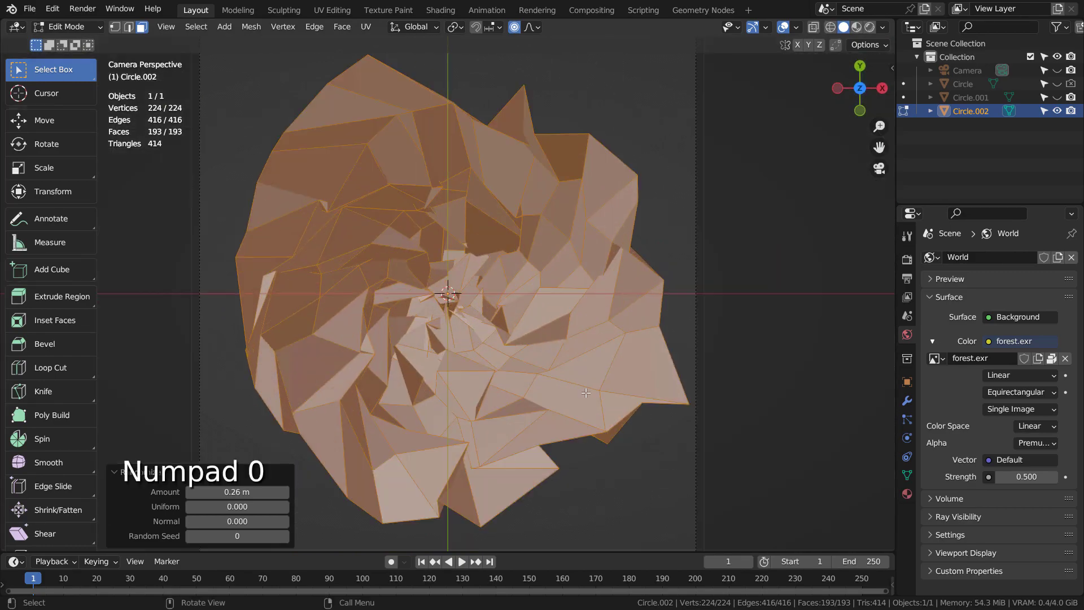
Switch to Rendered shading in Object Mode, hiding Circle.002 and showing Circle.001
left_click(870, 27)
key("Tab")
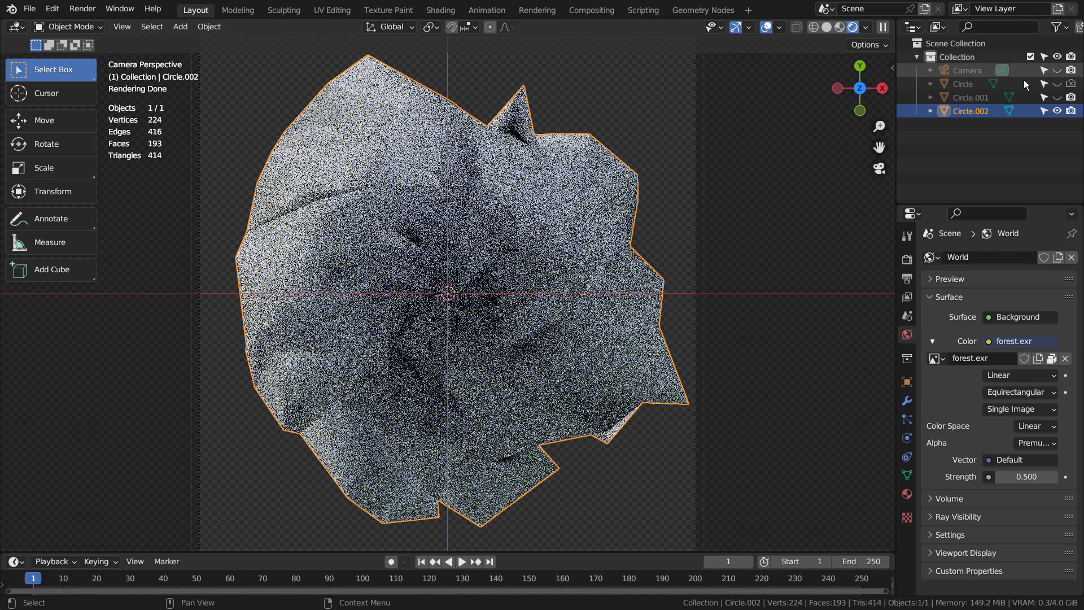
left_click(1057, 111)
left_click(1056, 97)
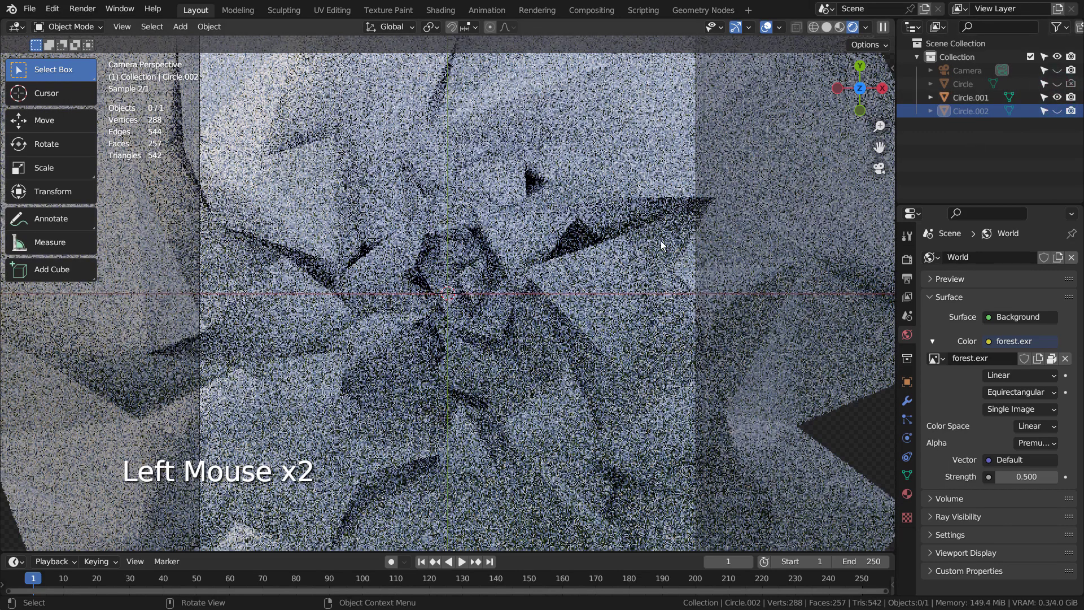
scroll(663, 245, "down", 2)
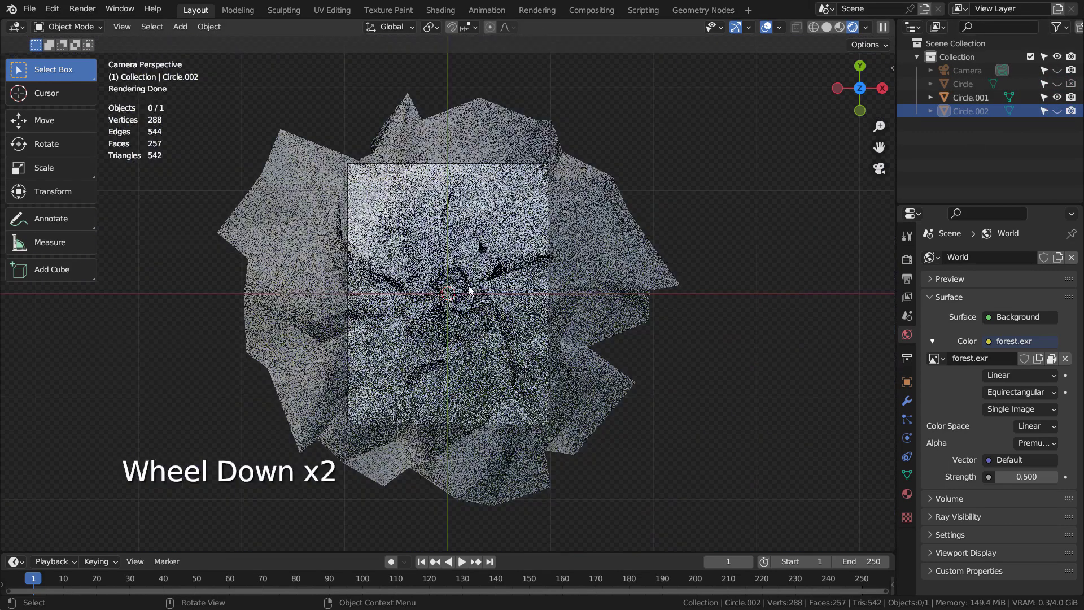
scroll(474, 290, "up", 4)
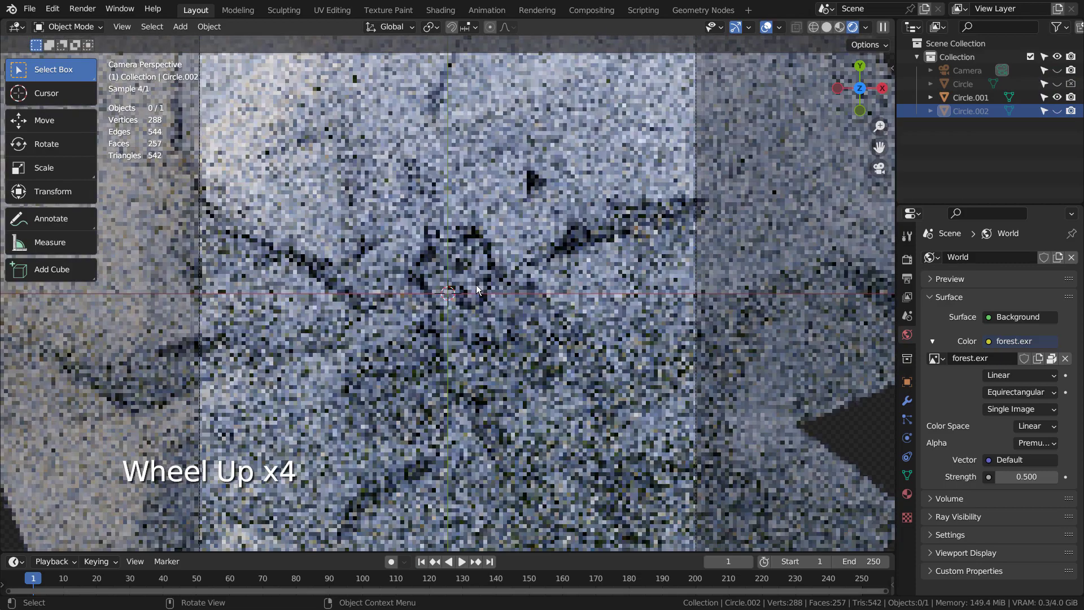
scroll(478, 289, "down", 1)
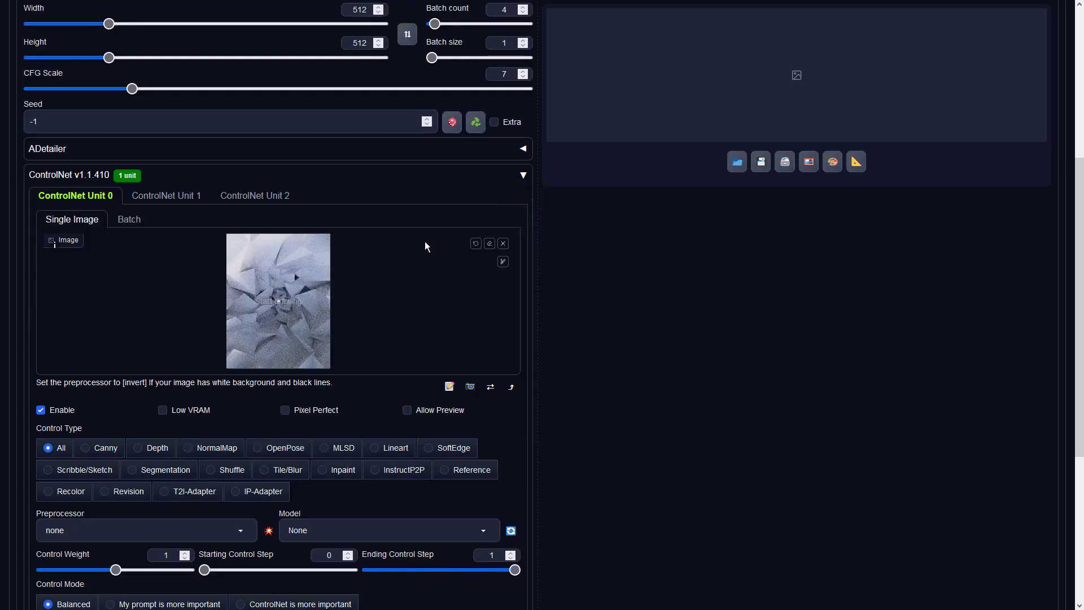
Choose the Depth control type and depth_zoe preprocessor, then run it to preview the depth map
scroll(425, 242, "up", 5)
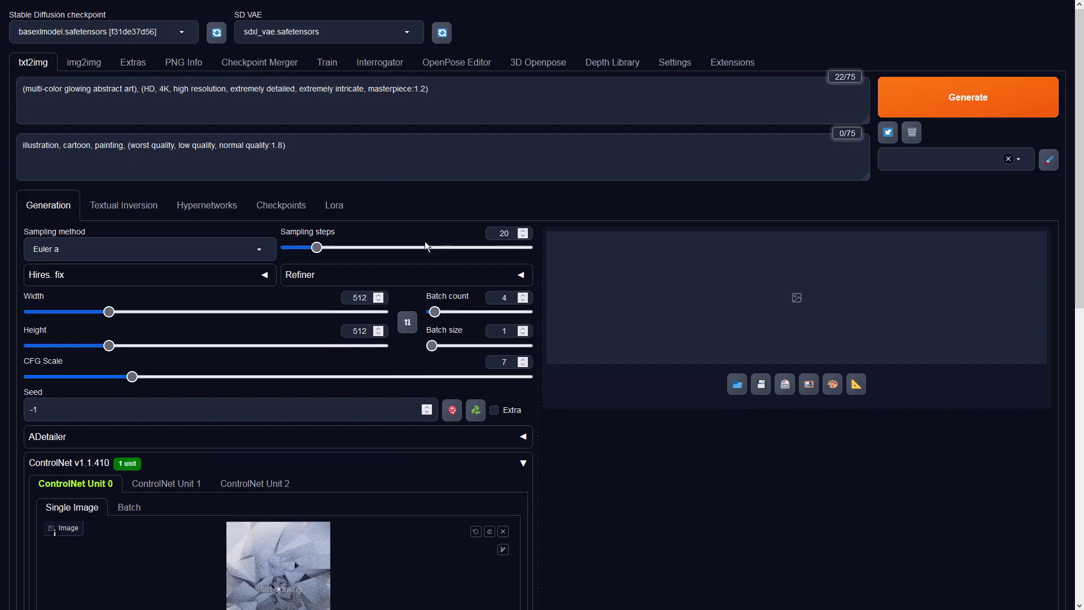
scroll(425, 242, "down", 6)
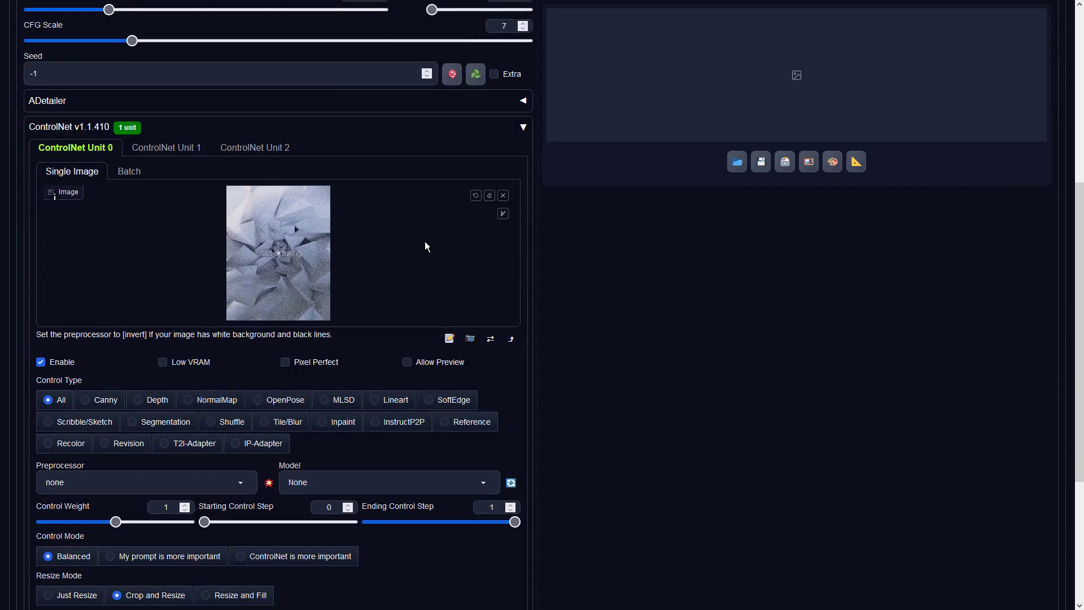
left_click(162, 400)
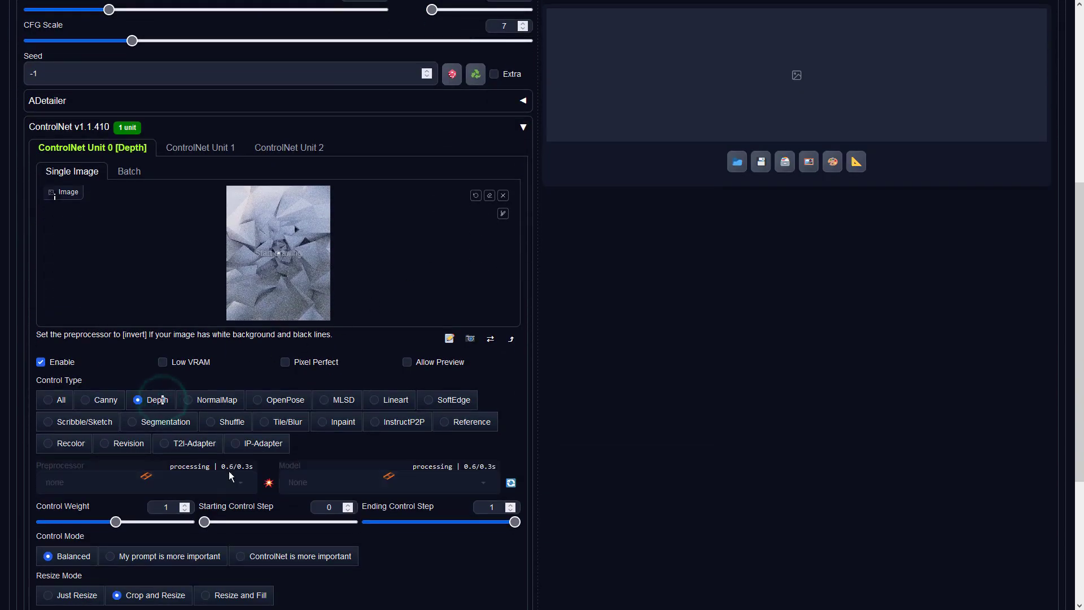
left_click(243, 483)
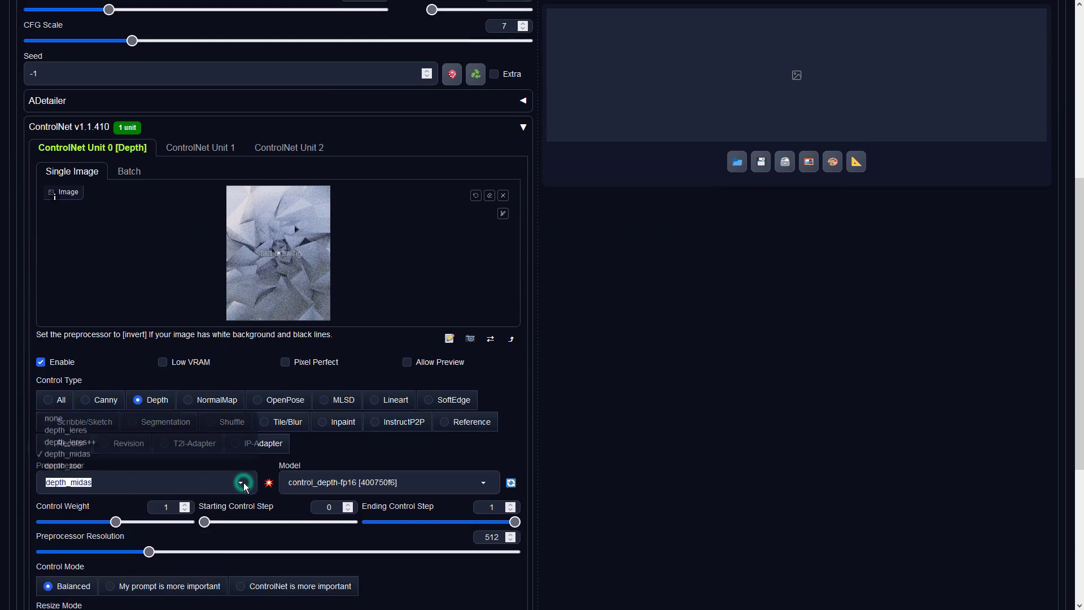
left_click(179, 464)
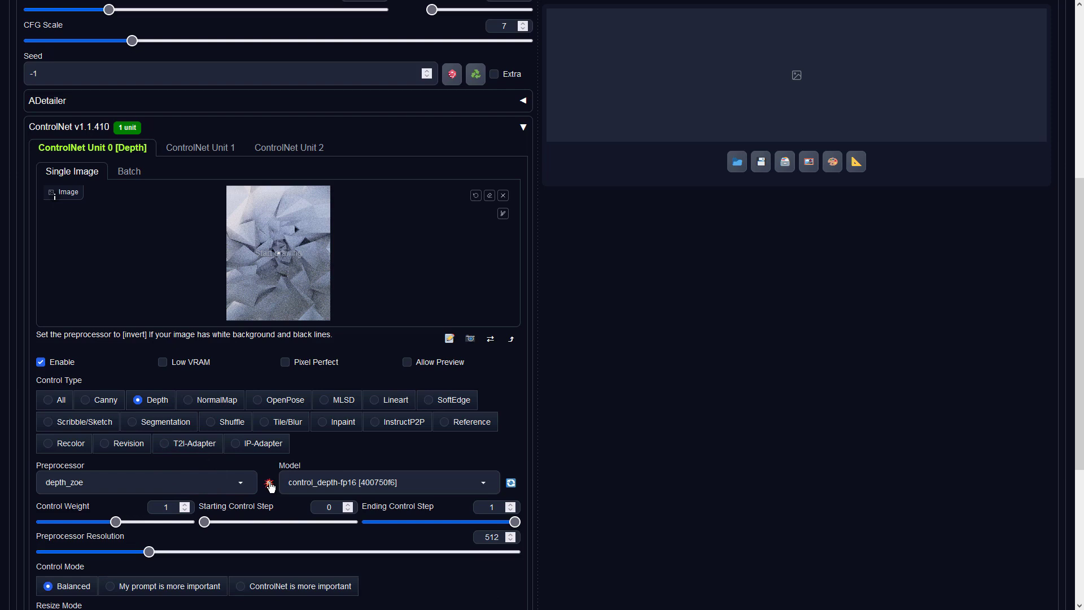
left_click(269, 482)
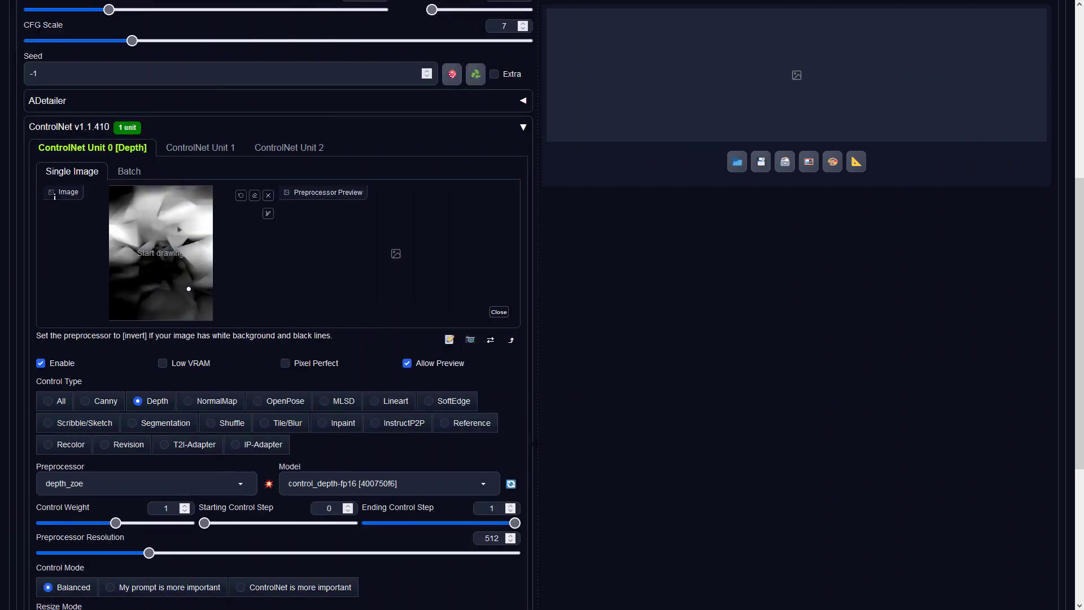
Select and review the positive prompt text
scroll(536, 444, "up", 6)
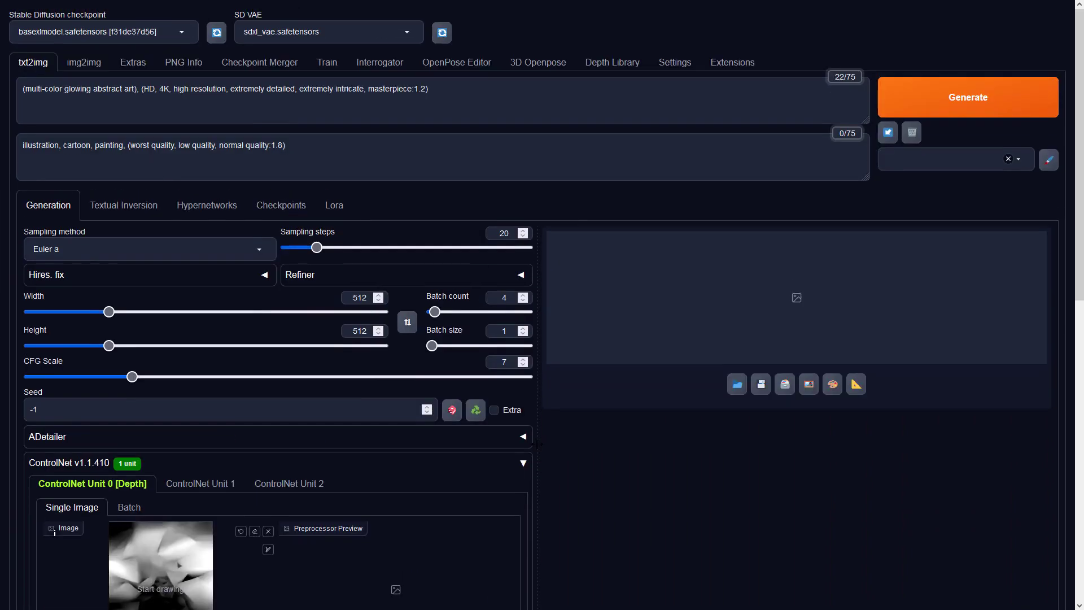
left_click(457, 91)
triple_click(457, 91)
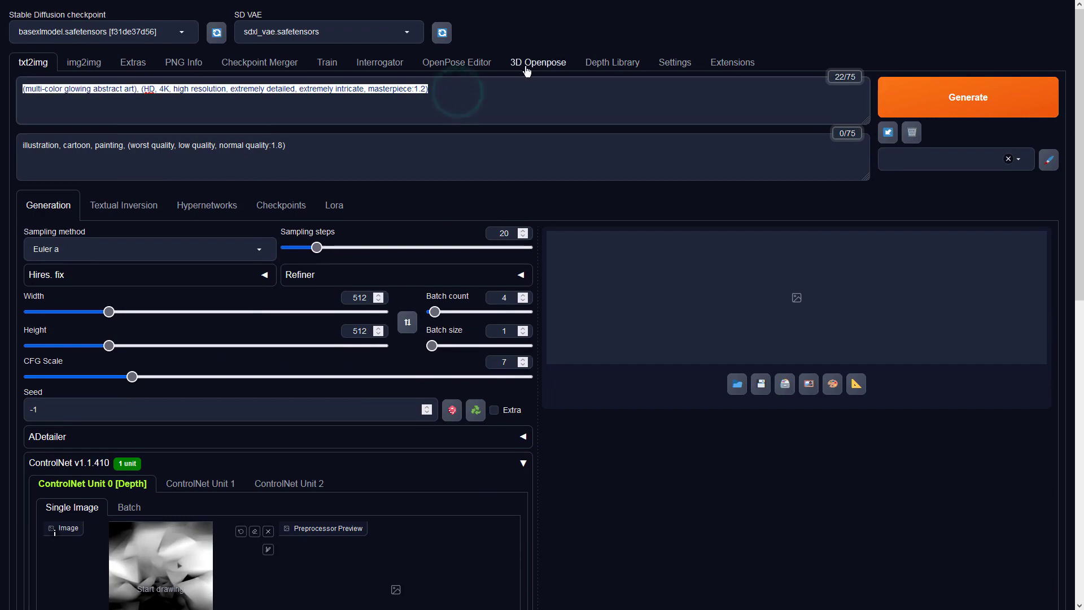
left_click(547, 83)
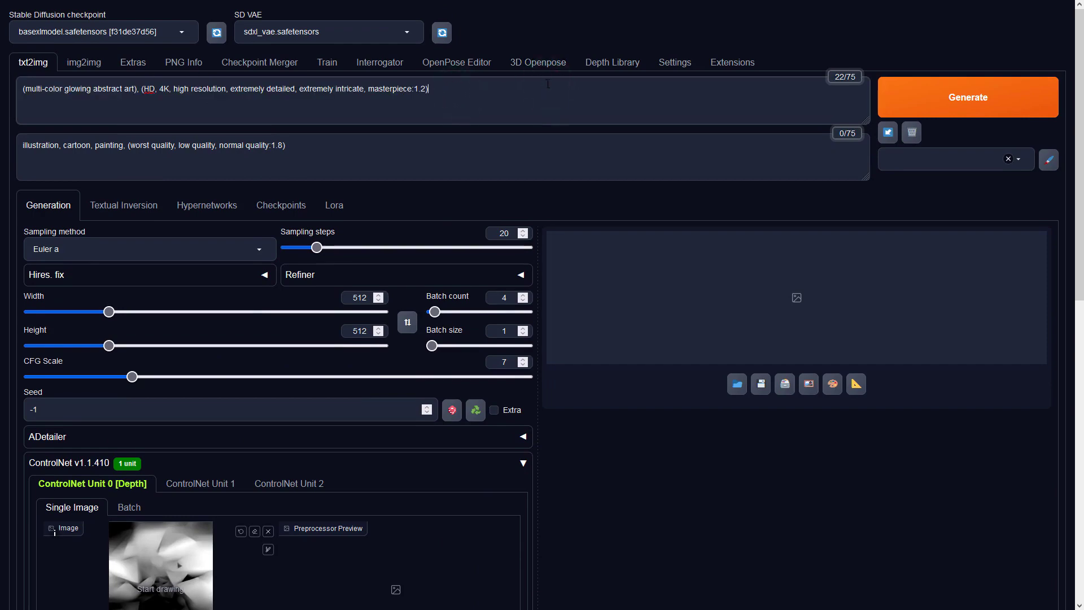
Set the preprocessor to none and the model to sai_xl_depth_256lora [73ad23d1]
scroll(299, 321, "down", 10)
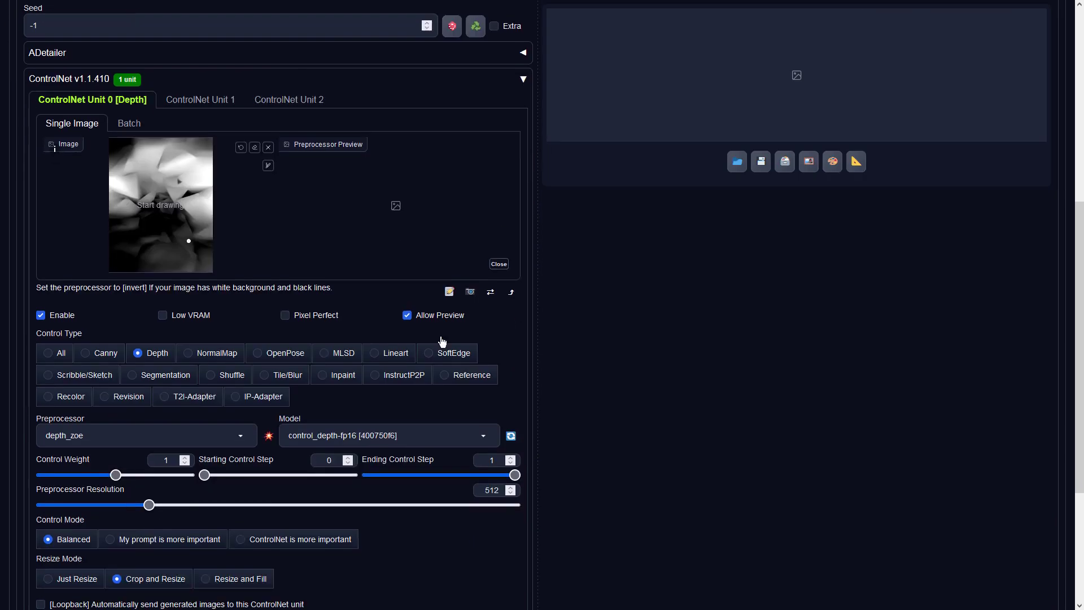
left_click(241, 294)
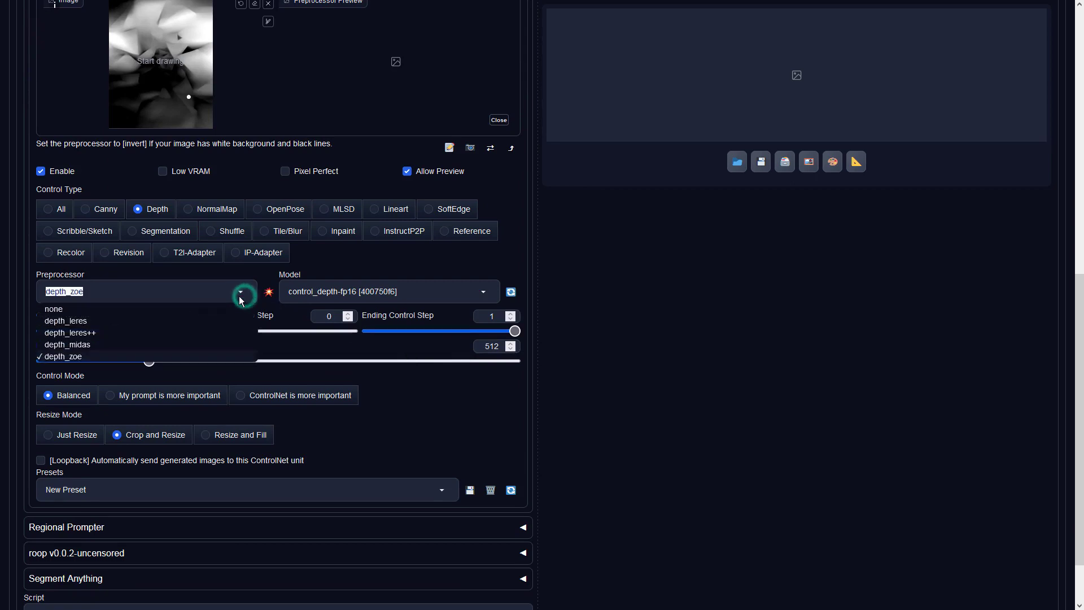
left_click(150, 309)
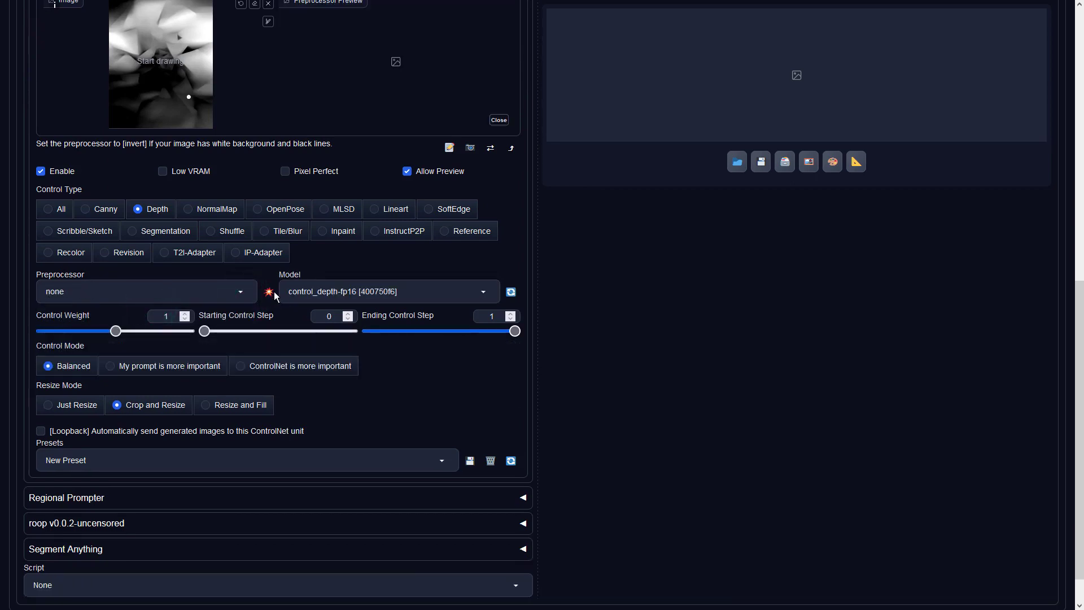
left_click(416, 289)
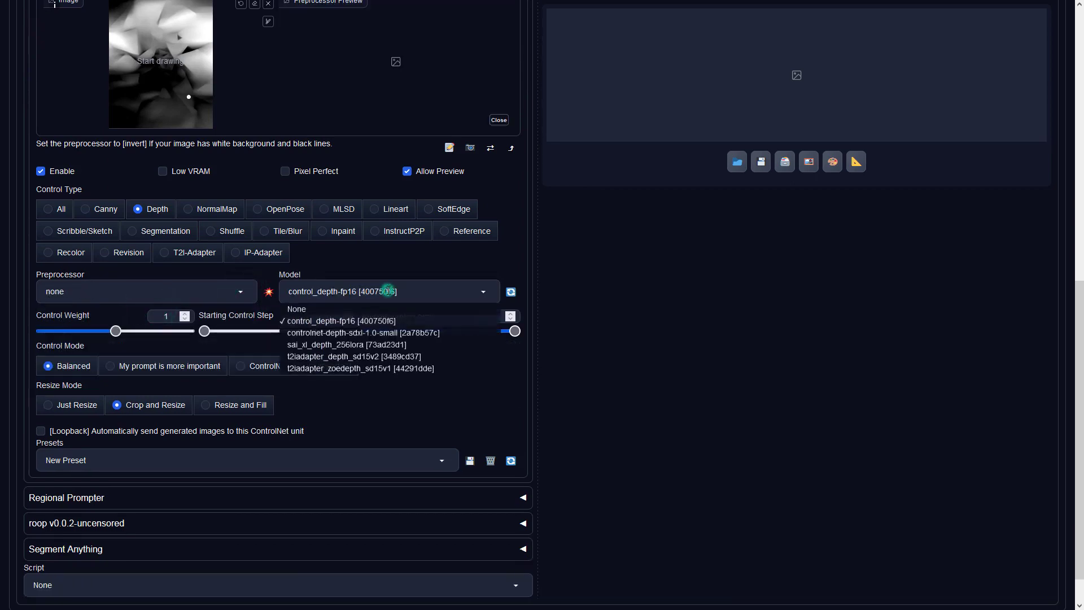
left_click(386, 341)
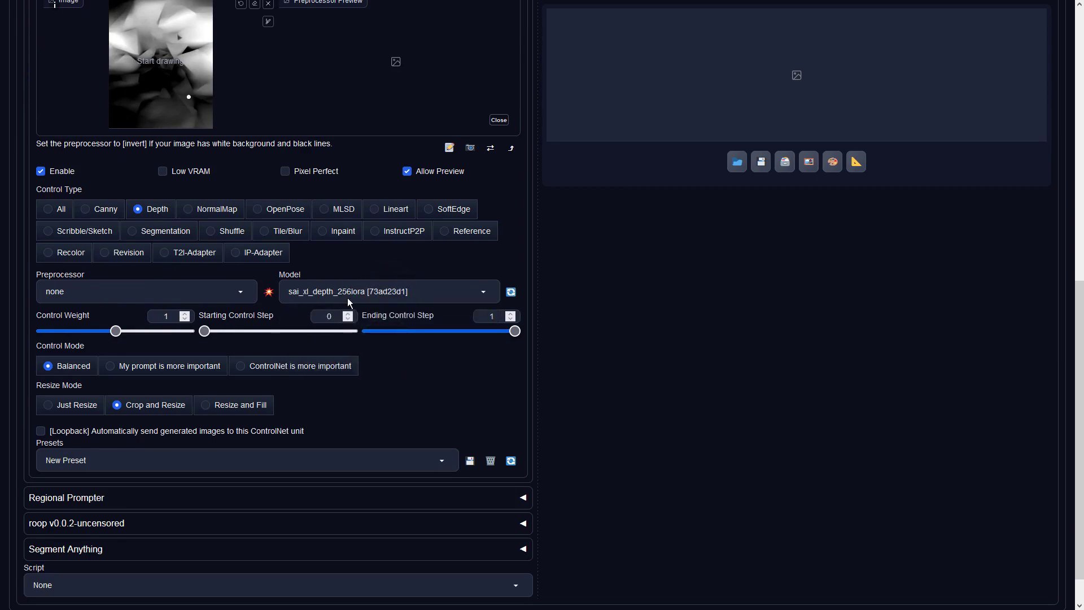
scroll(571, 312, "up", 10)
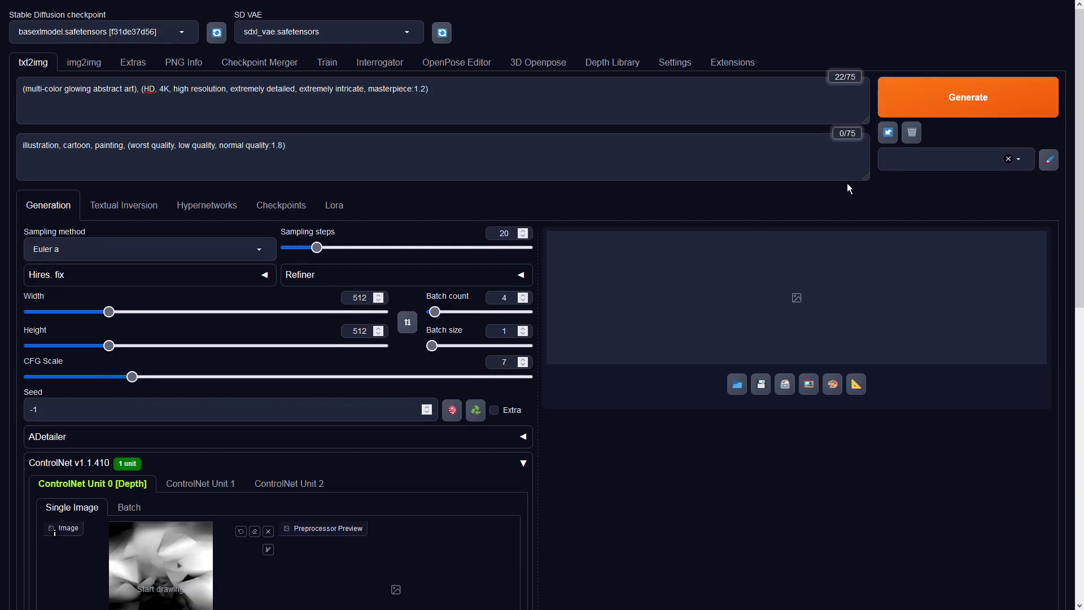